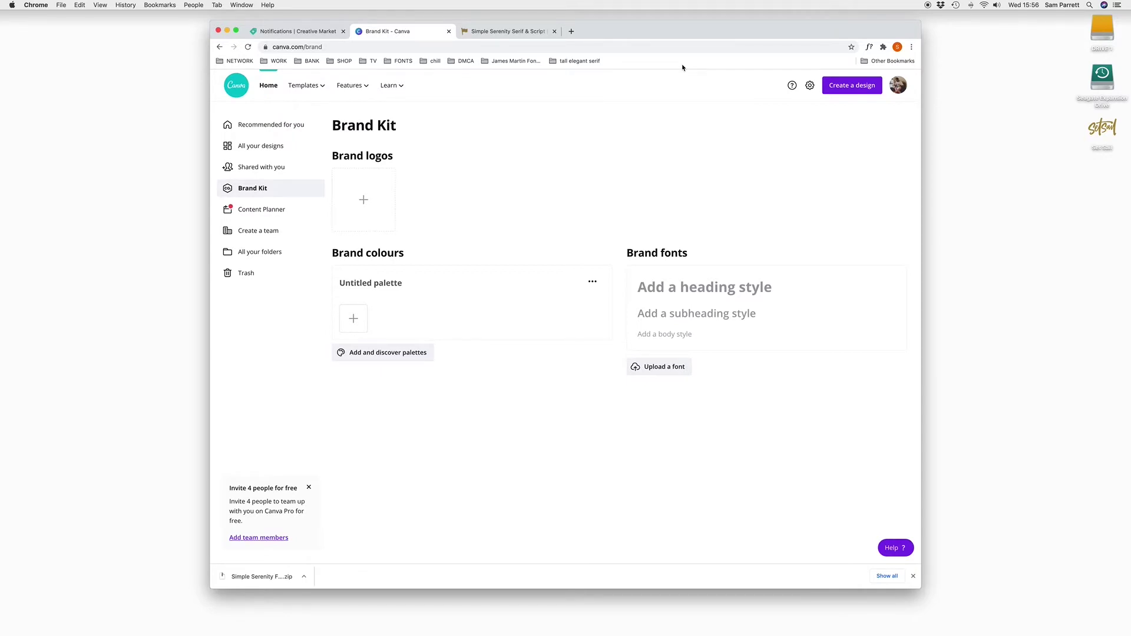
# - Switch from the Canva Brand Kit to the Simple Serenity Serif & Script product page
pyautogui.click(504, 33)
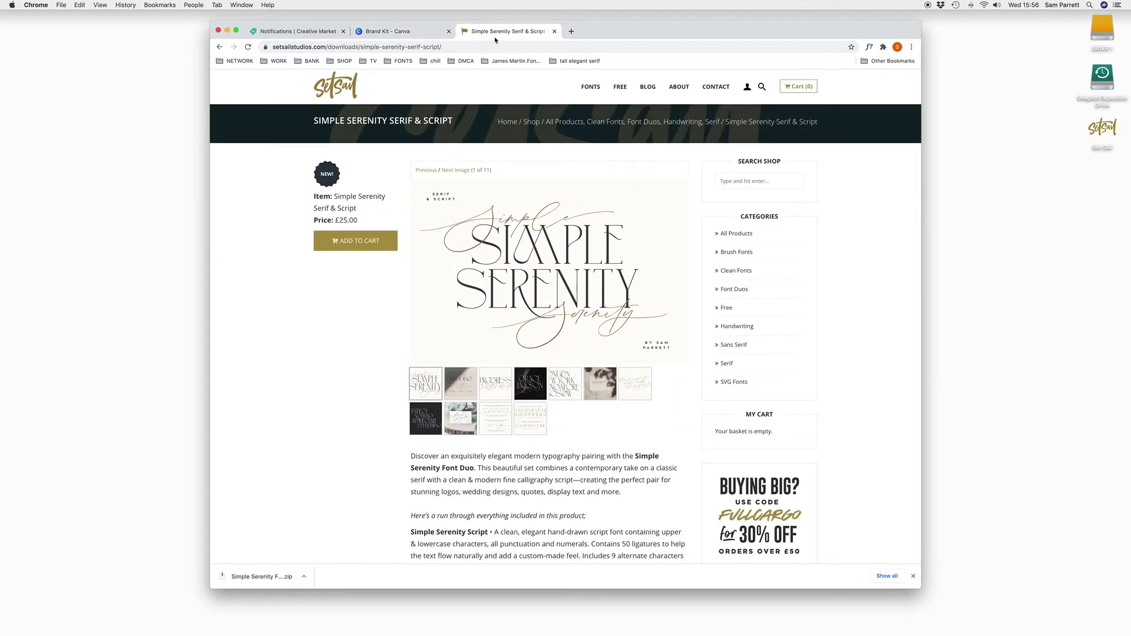
# - Open the downloaded Simple Serenity Font Duo.zip, select it on the desktop, and return to Brand Kit
pyautogui.click(258, 577)
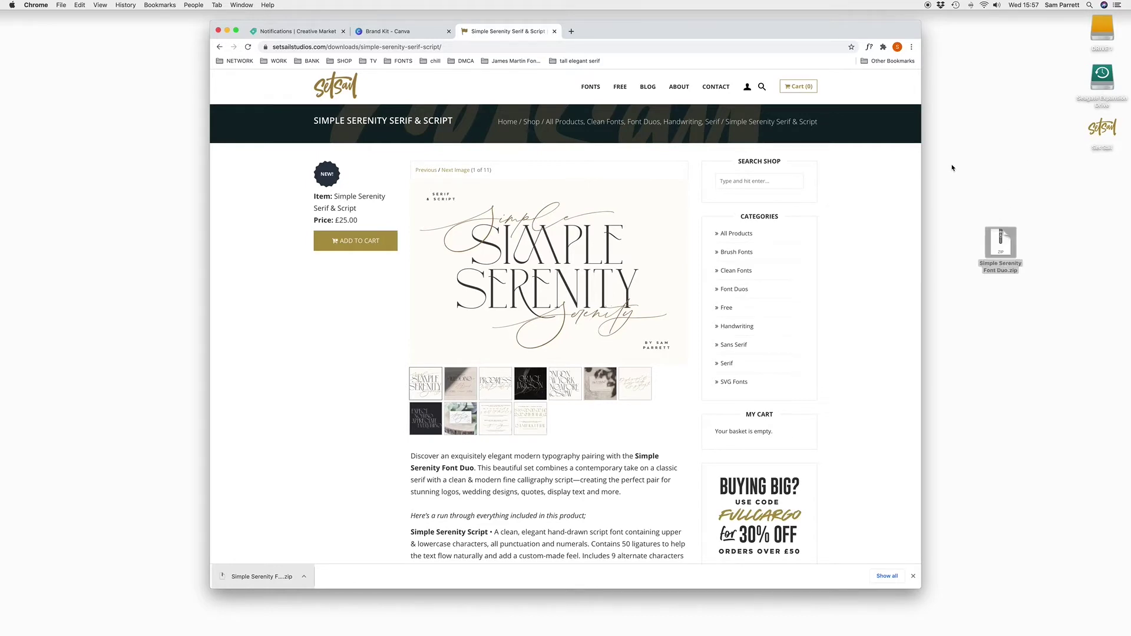
pyautogui.moveTo(858, 626)
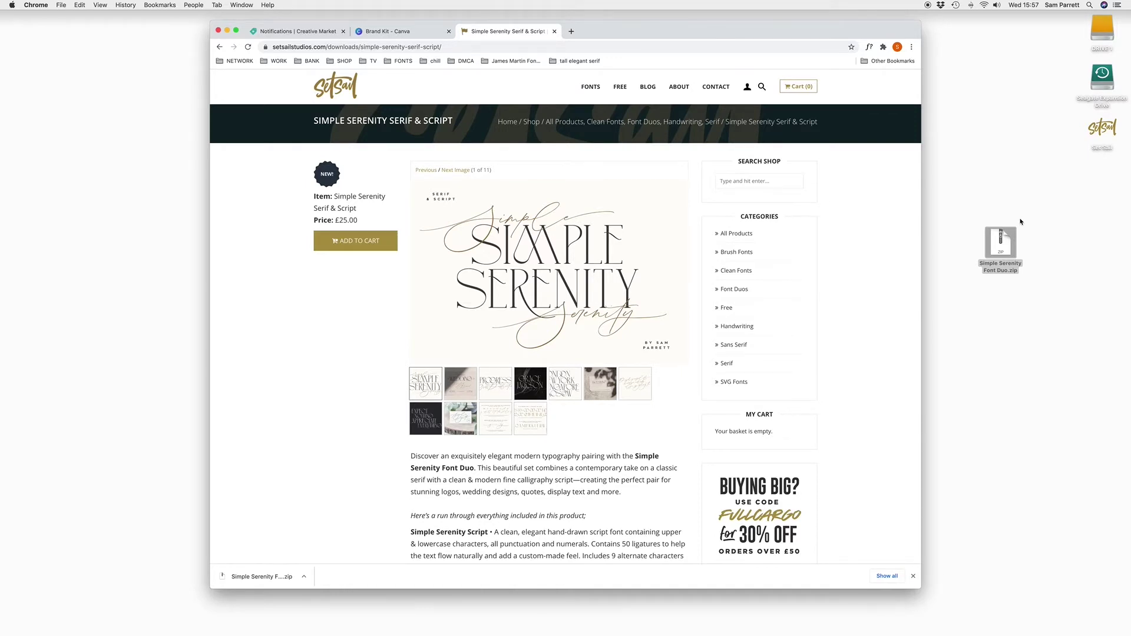
pyautogui.click(1007, 234)
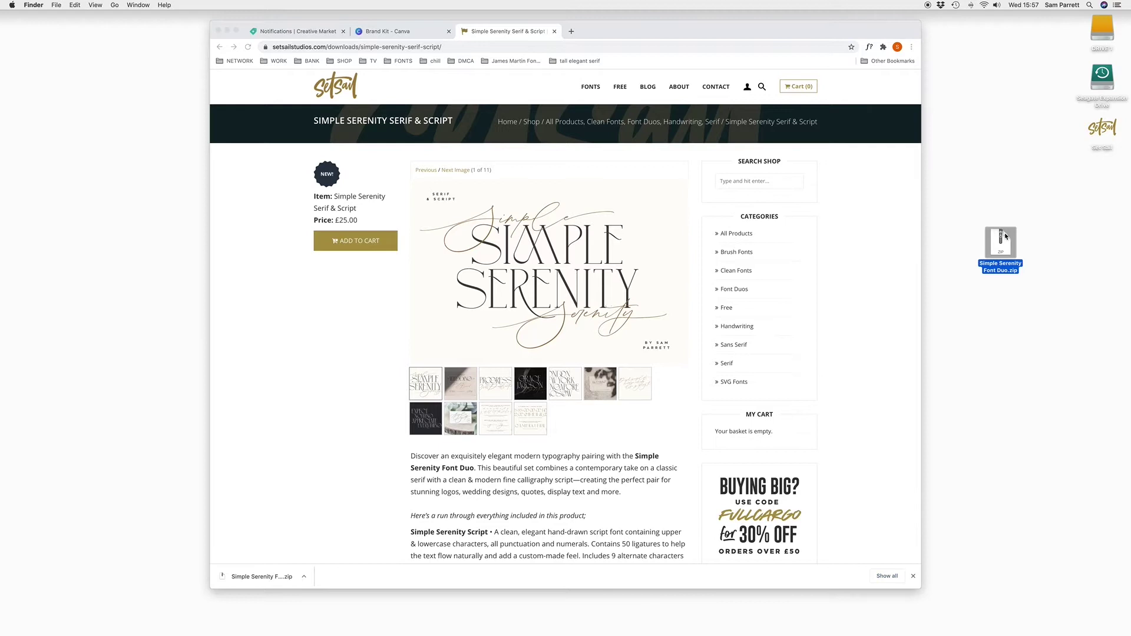
pyautogui.click(401, 32)
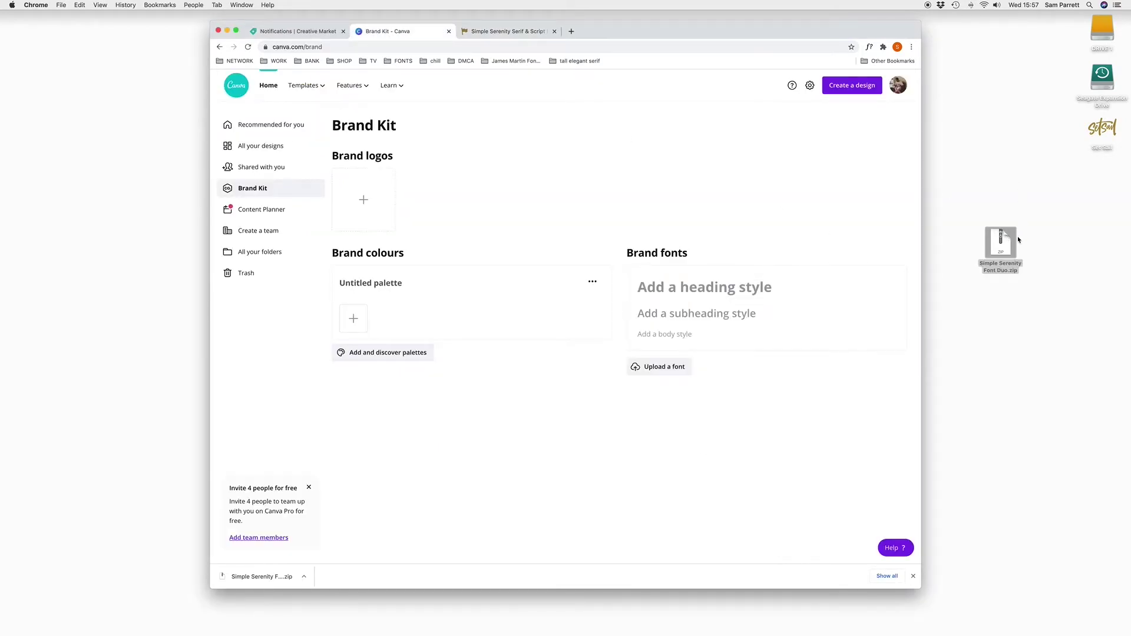
pyautogui.click(1017, 238)
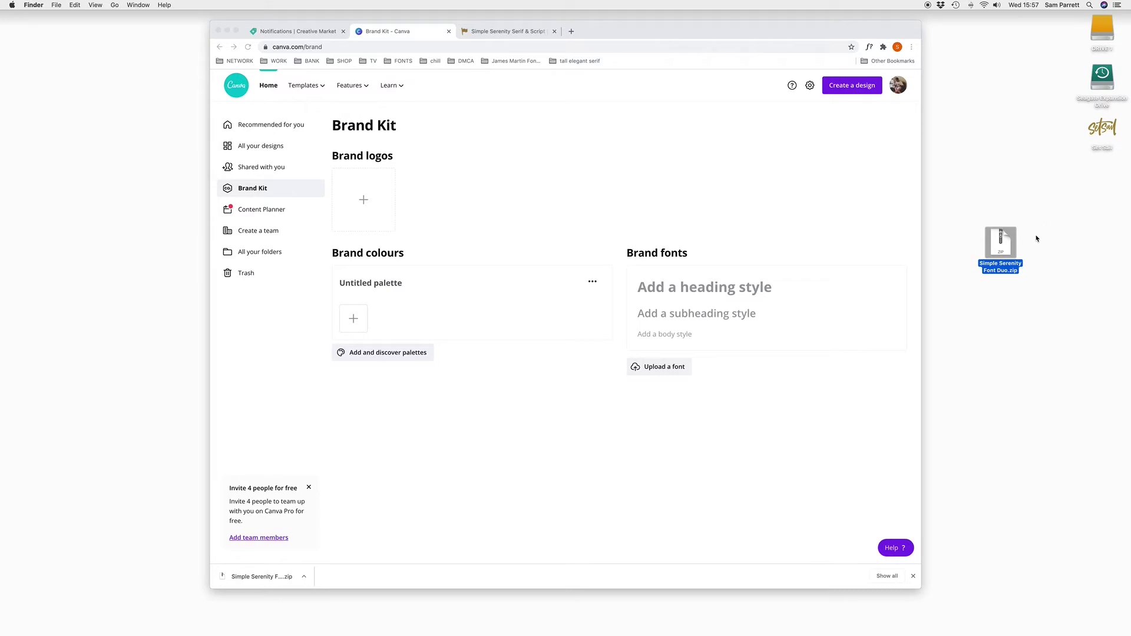
# - Extract Simple Serenity Font Duo.zip into a folder beside the zip on the desktop
pyautogui.rightClick(1007, 245)
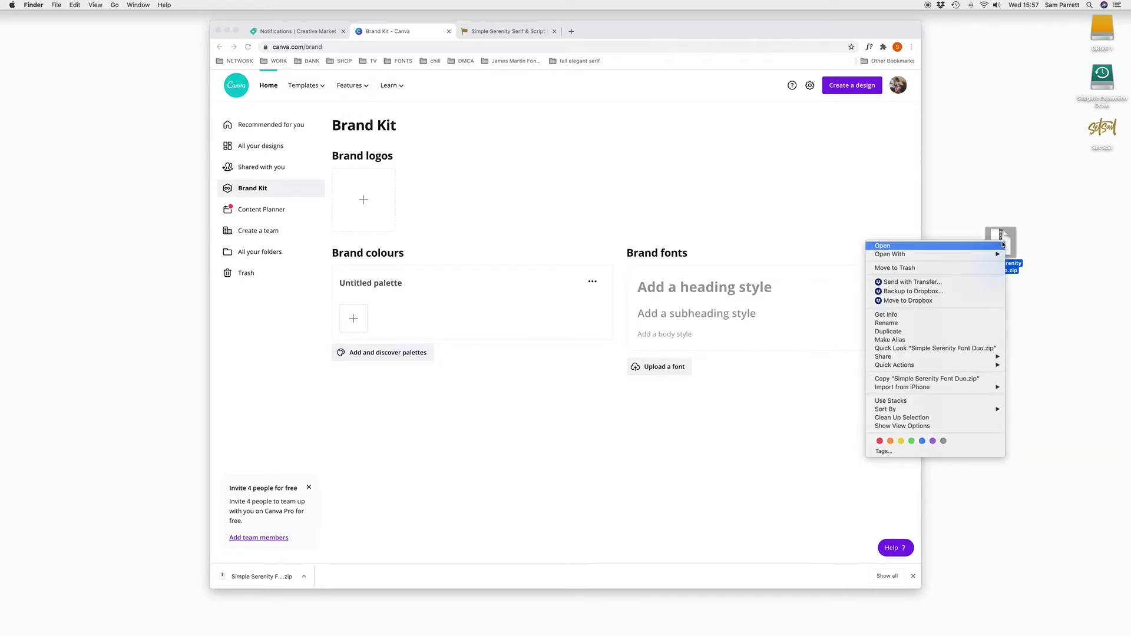
pyautogui.click(1004, 245)
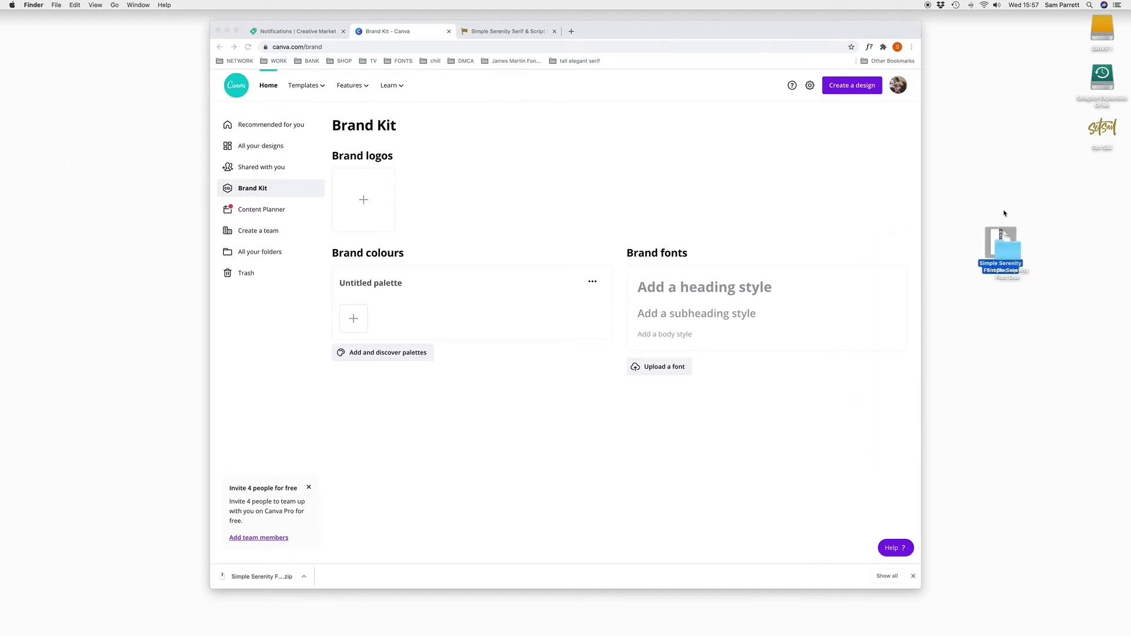
pyautogui.click(1015, 247)
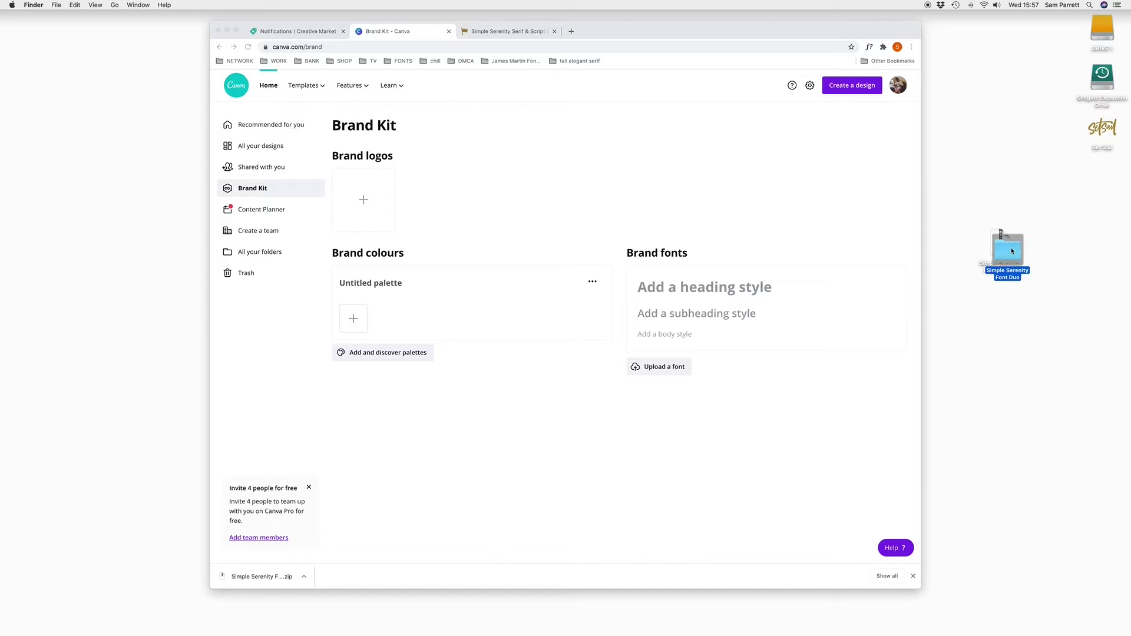
pyautogui.moveTo(1012, 251); pyautogui.dragTo(1048, 247)
# - Open the Simple Serenity Font Duo folder and check its OTF, TTF and Webfont subfolders
pyautogui.doubleClick(1048, 248)
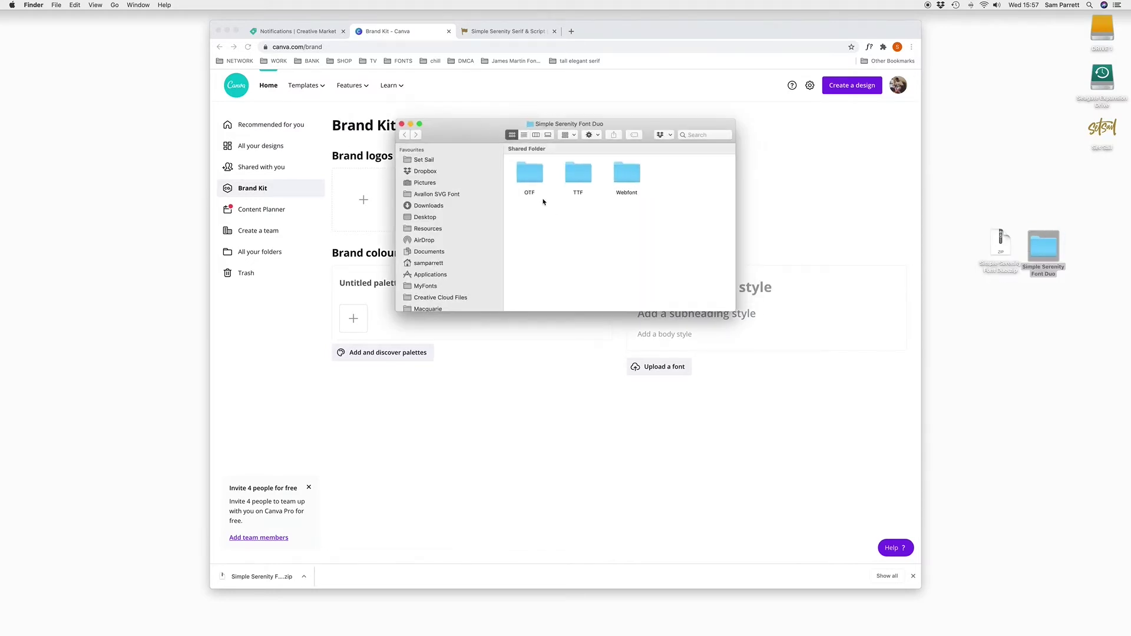
pyautogui.moveTo(639, 126); pyautogui.dragTo(948, 219)
pyautogui.click(853, 256)
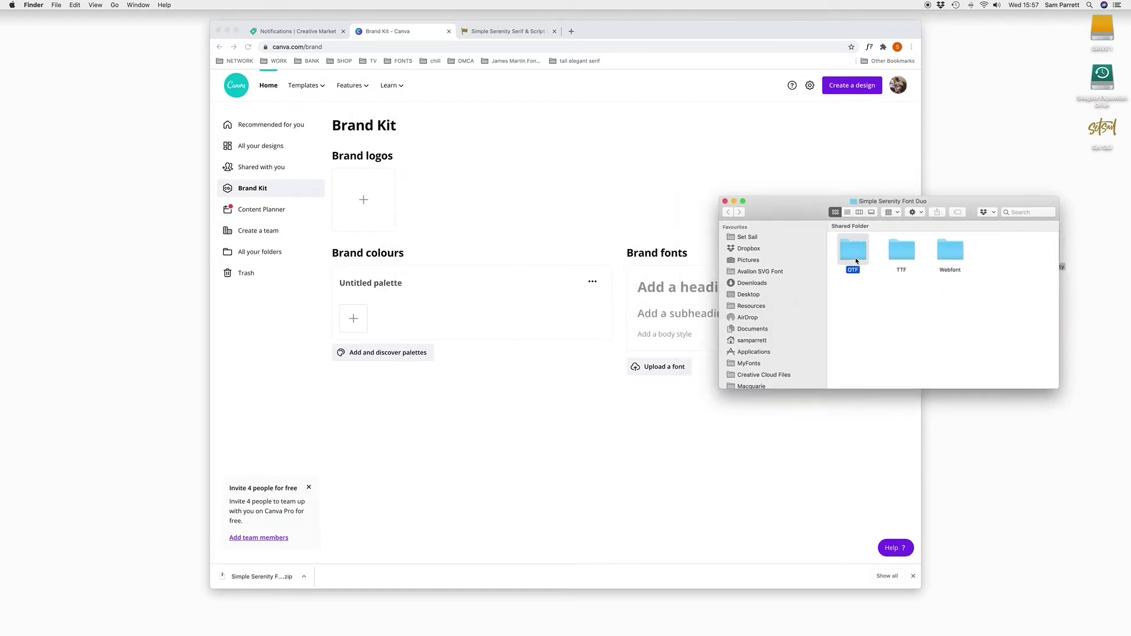
pyautogui.click(900, 257)
pyautogui.doubleClick(907, 255)
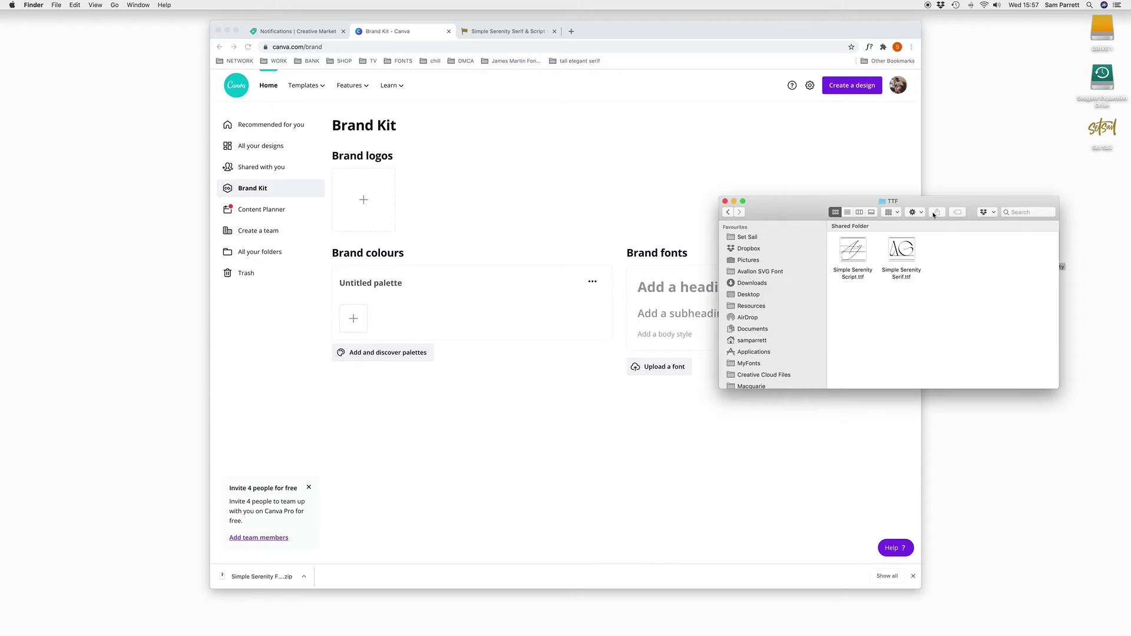
pyautogui.click(733, 213)
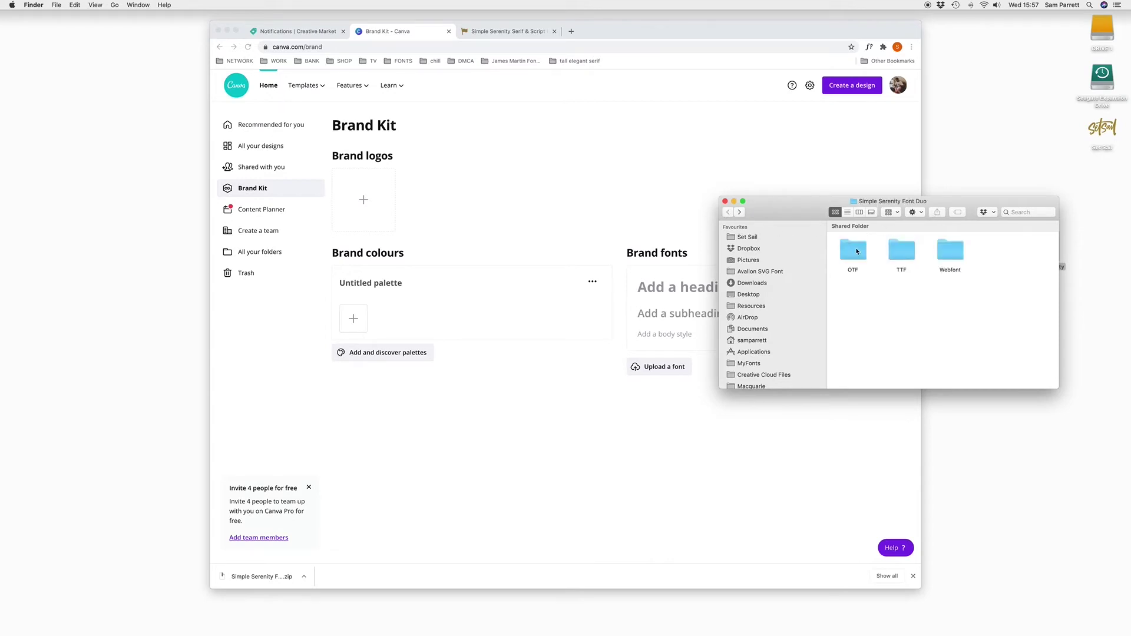
pyautogui.moveTo(878, 201); pyautogui.dragTo(950, 220)
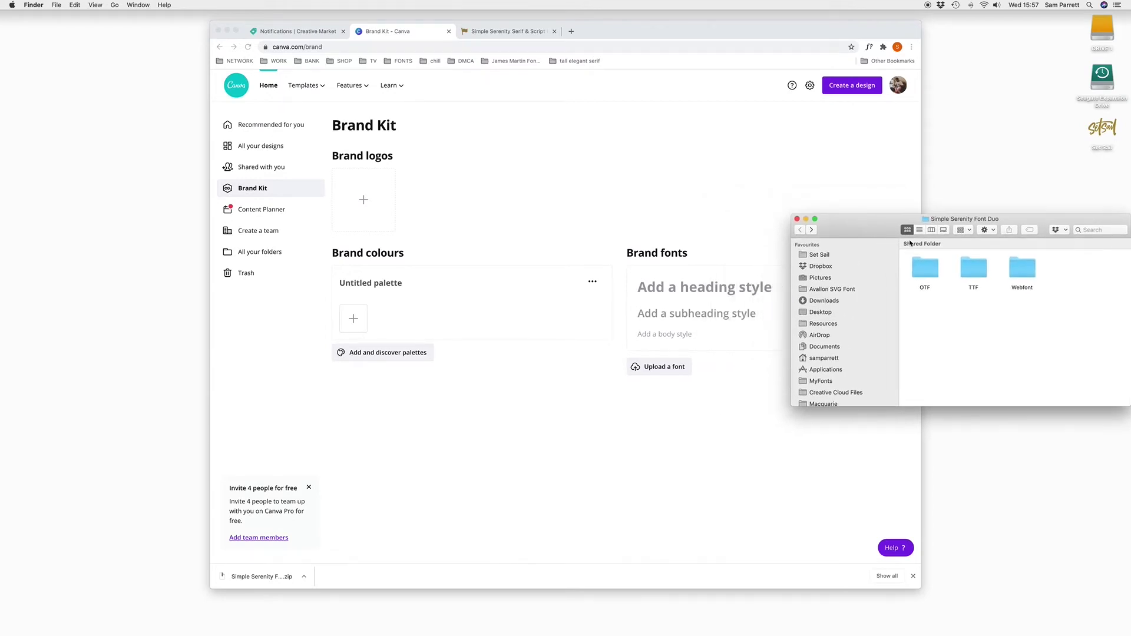
pyautogui.moveTo(865, 226); pyautogui.dragTo(864, 224)
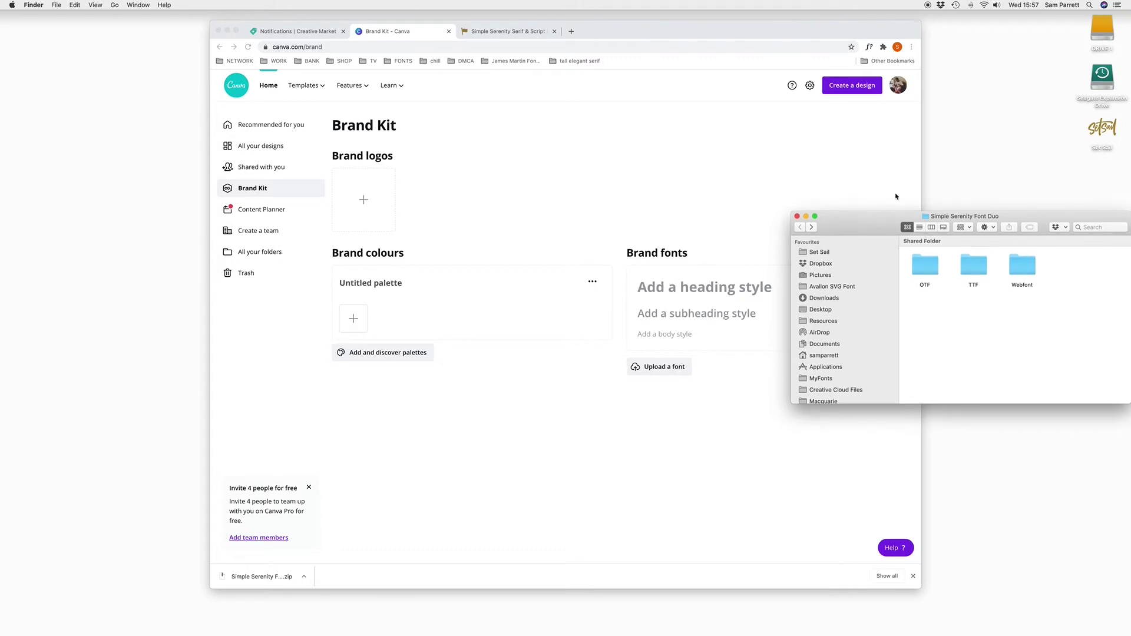
pyautogui.click(763, 356)
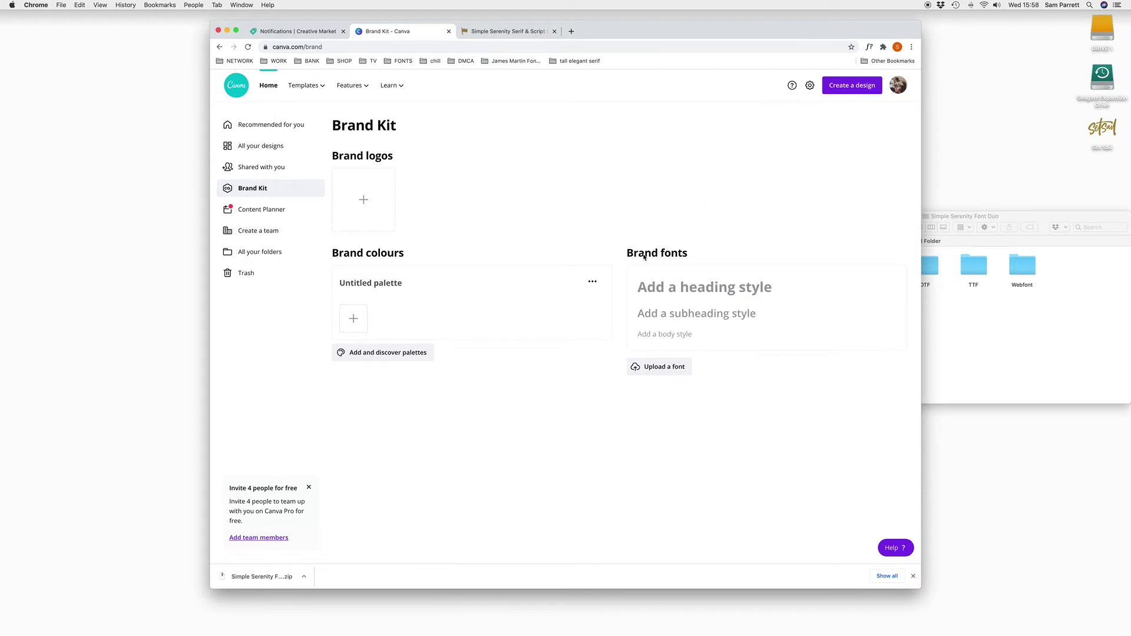
# - Upload a font to the Brand Kit, choosing both .ttf files from Desktop > Simple Serenity Font Duo > TTF
pyautogui.click(678, 366)
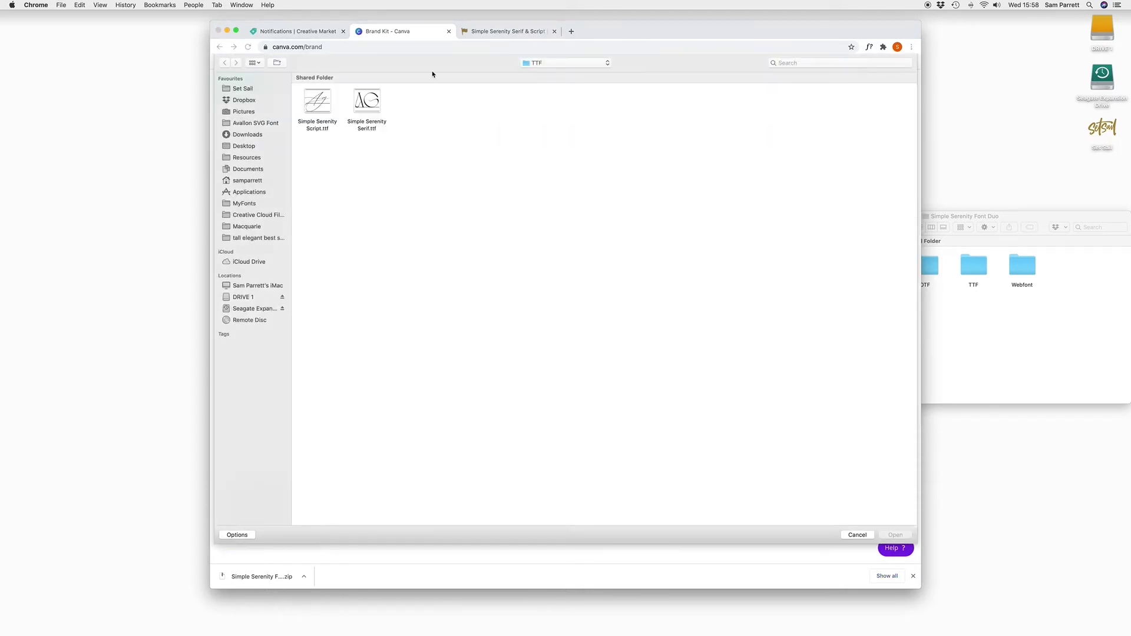
pyautogui.click(244, 146)
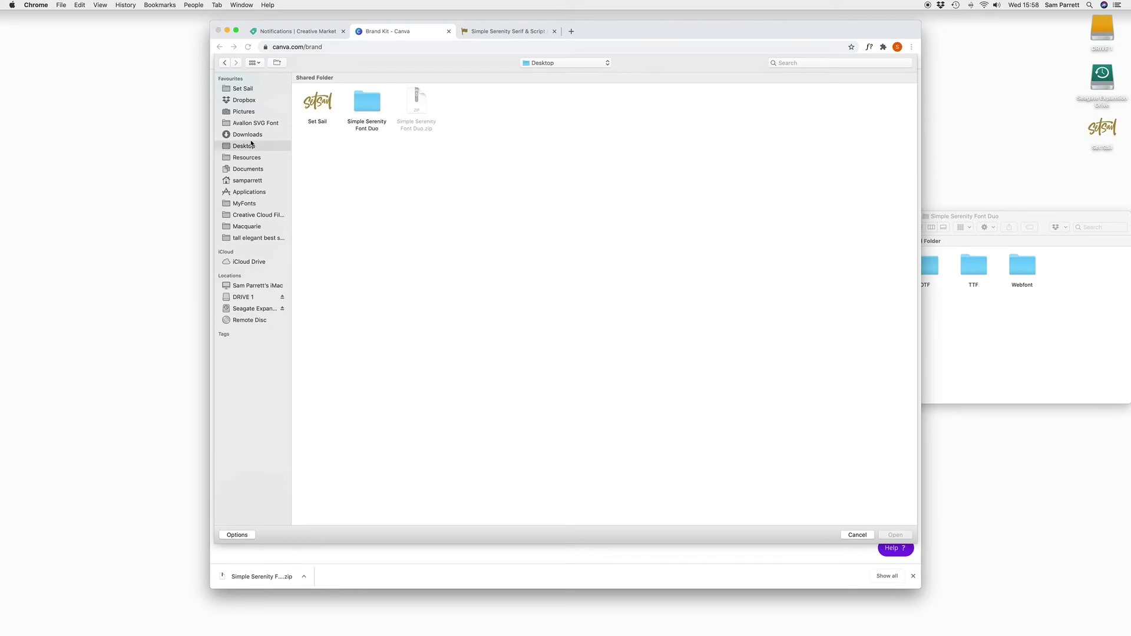
pyautogui.doubleClick(375, 106)
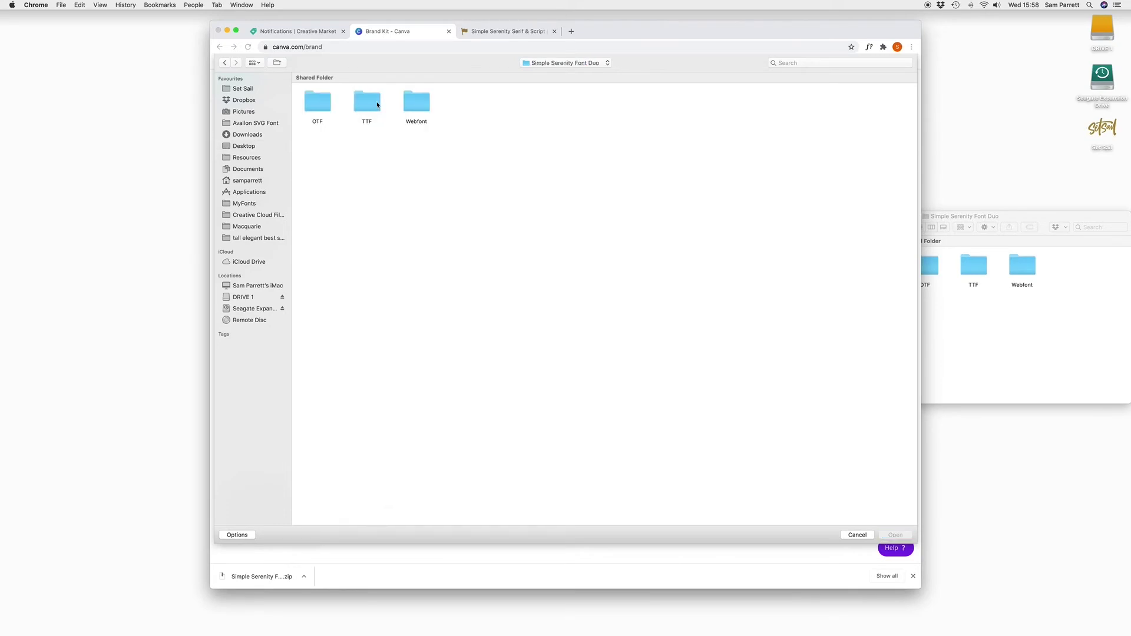
pyautogui.doubleClick(378, 103)
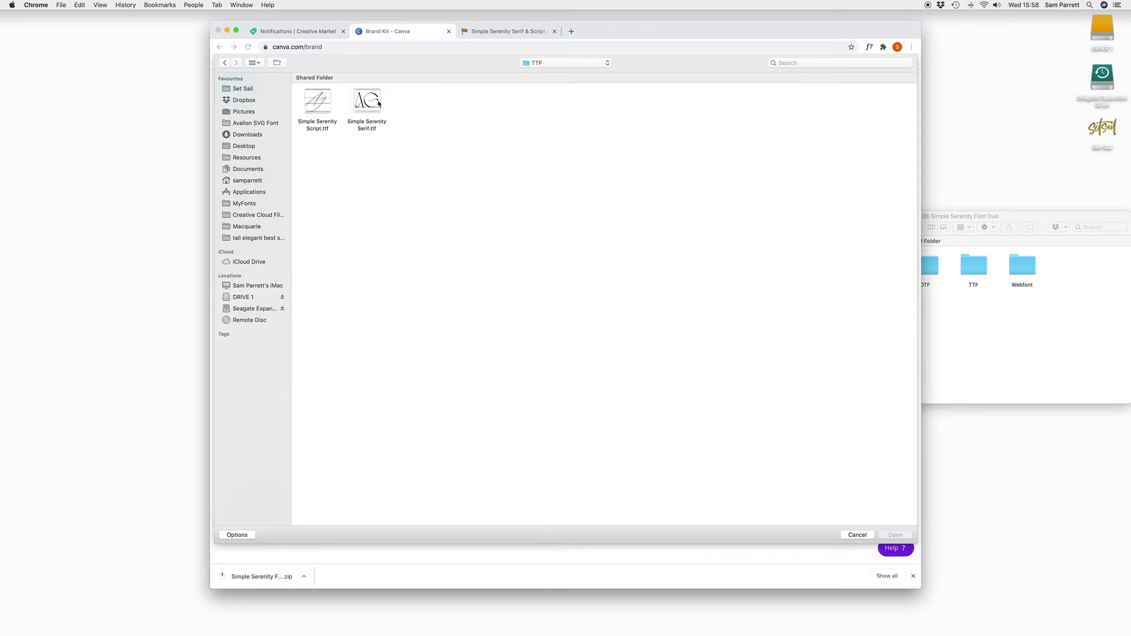
pyautogui.moveTo(405, 153); pyautogui.dragTo(315, 104)
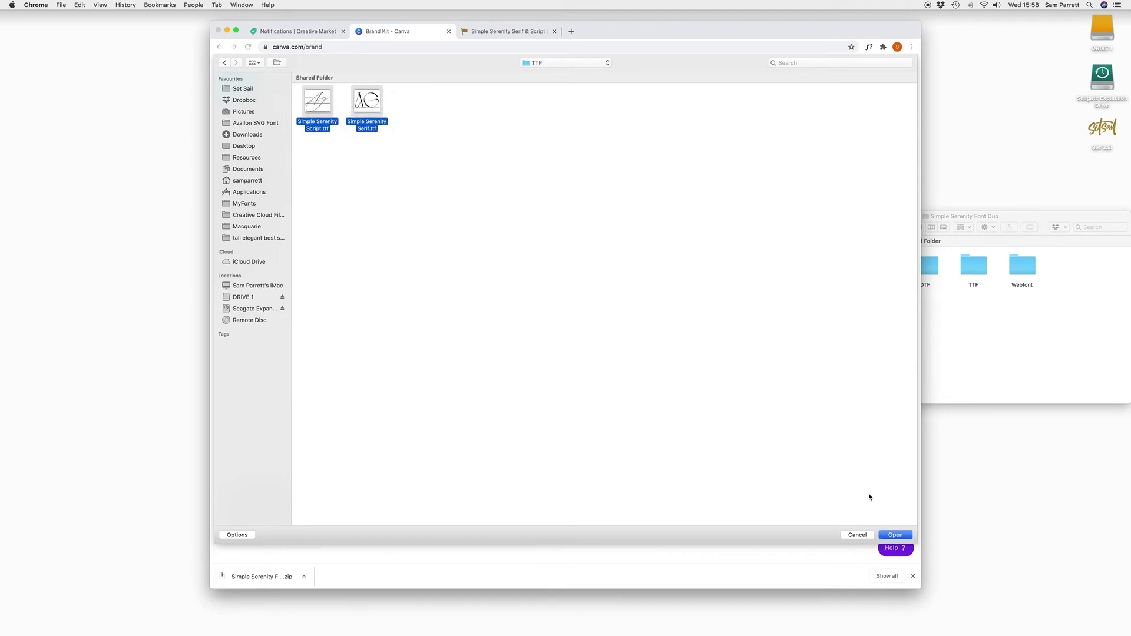
pyautogui.click(892, 535)
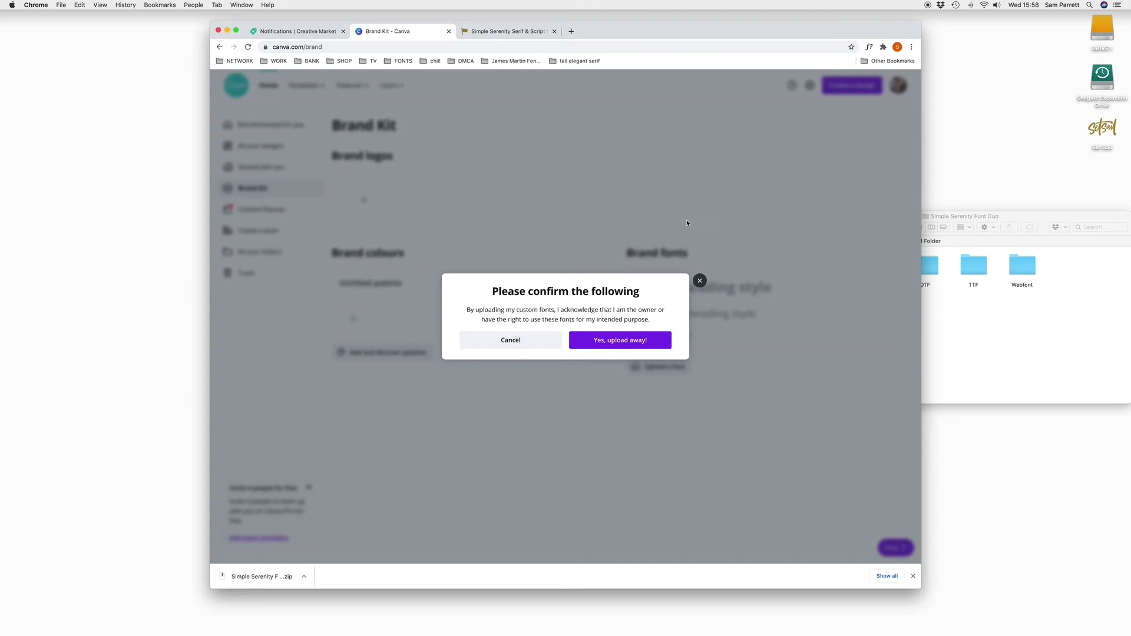
# - Confirm font ownership with 'Yes, upload away!' so both Simple Serenity fonts upload
pyautogui.click(642, 346)
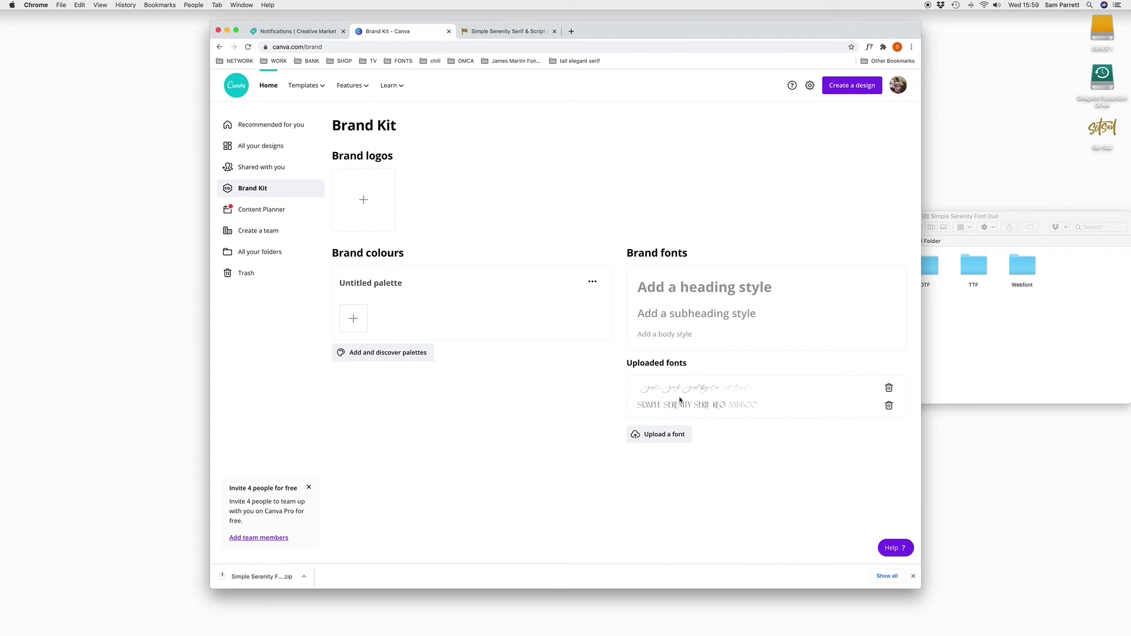
# - Create a new poster design and add a heading to it
pyautogui.click(859, 87)
pyautogui.click(779, 143)
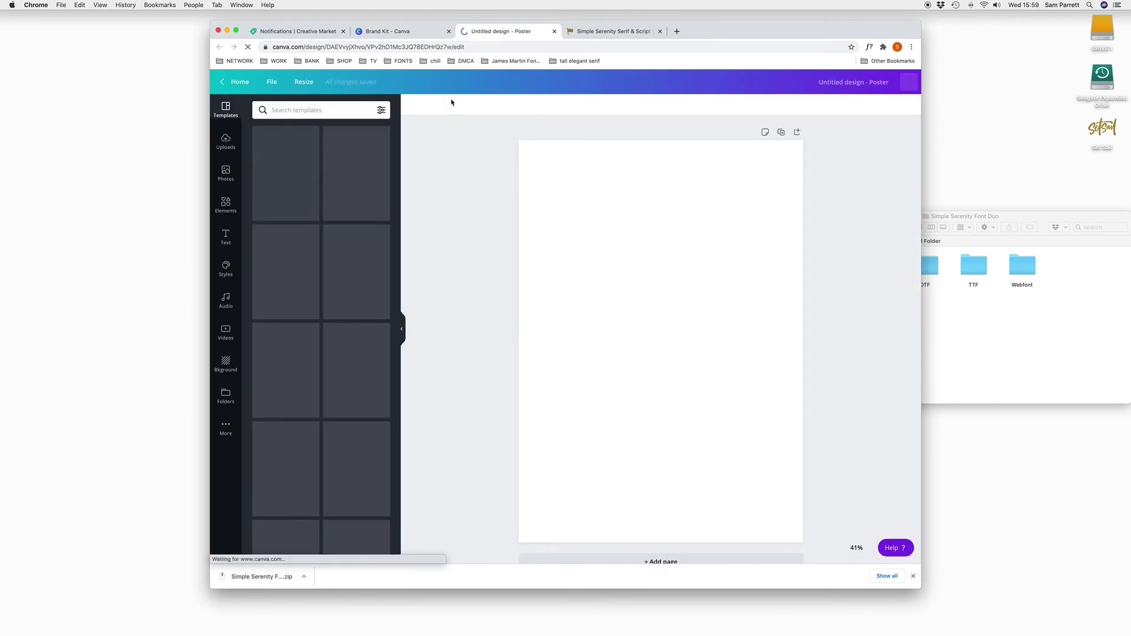
pyautogui.click(227, 240)
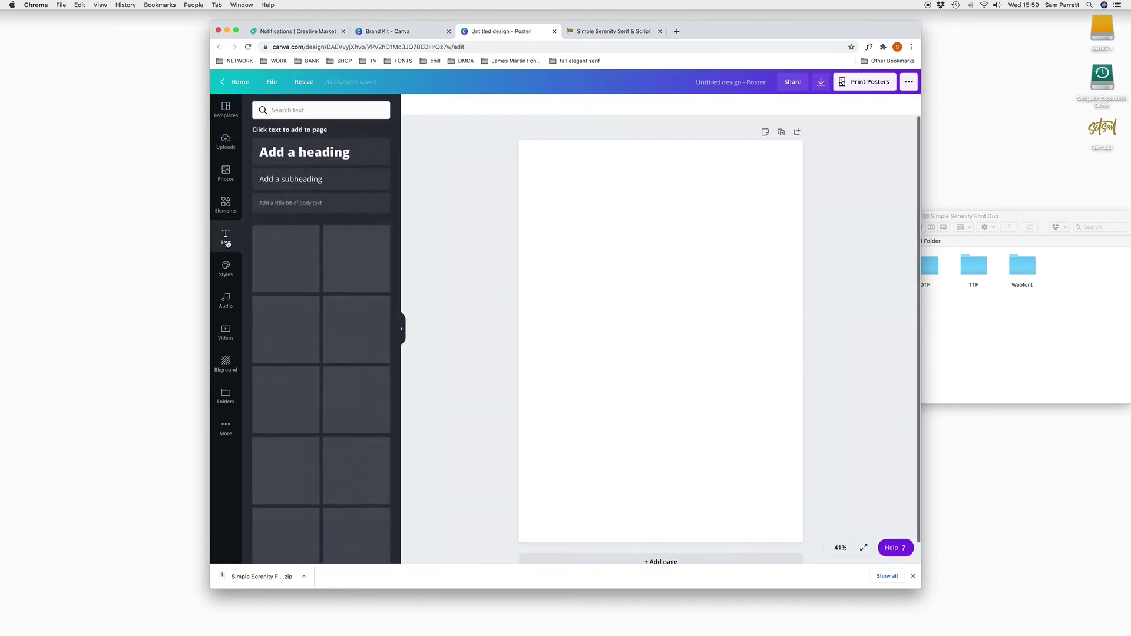
pyautogui.click(313, 150)
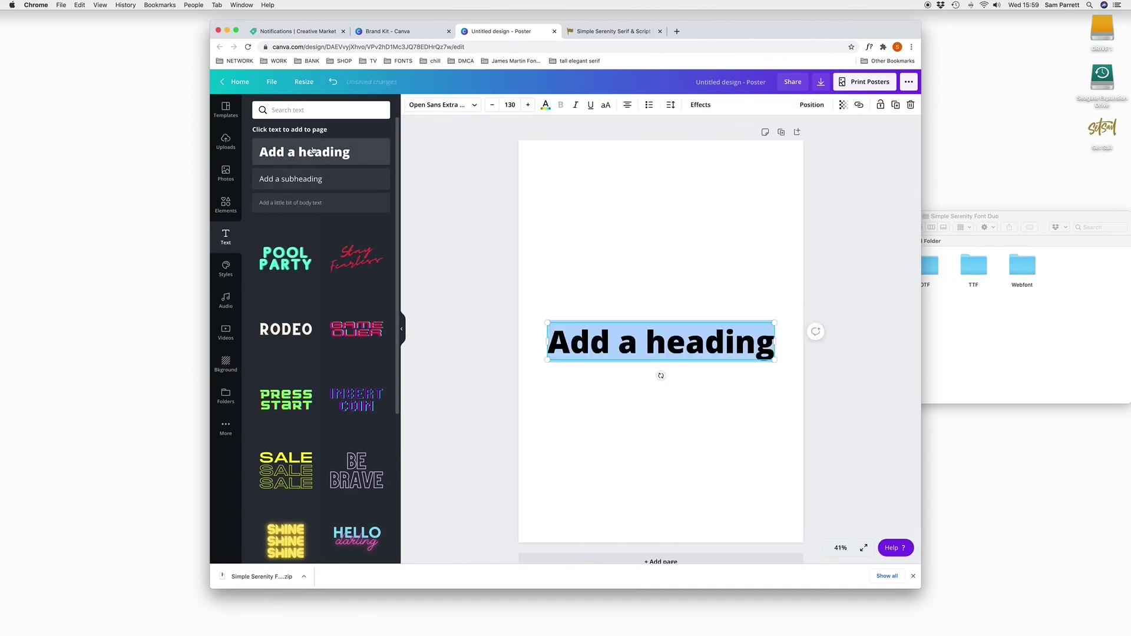
# - Set the heading font to Simple Serenity Serif and change its text to HELLO
pyautogui.click(471, 109)
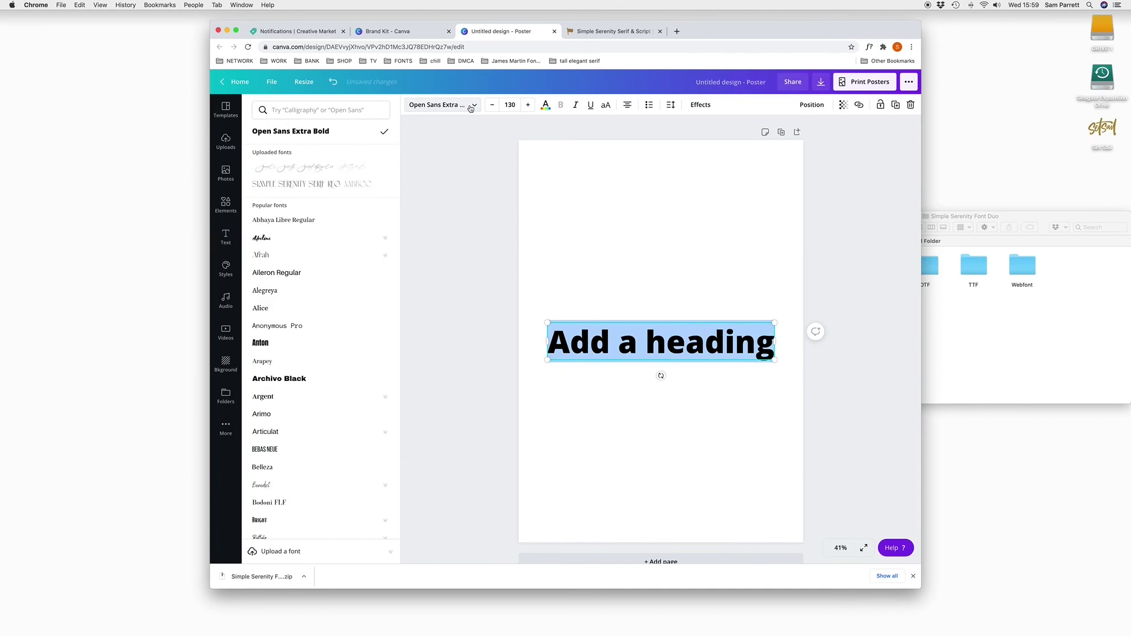
pyautogui.click(296, 185)
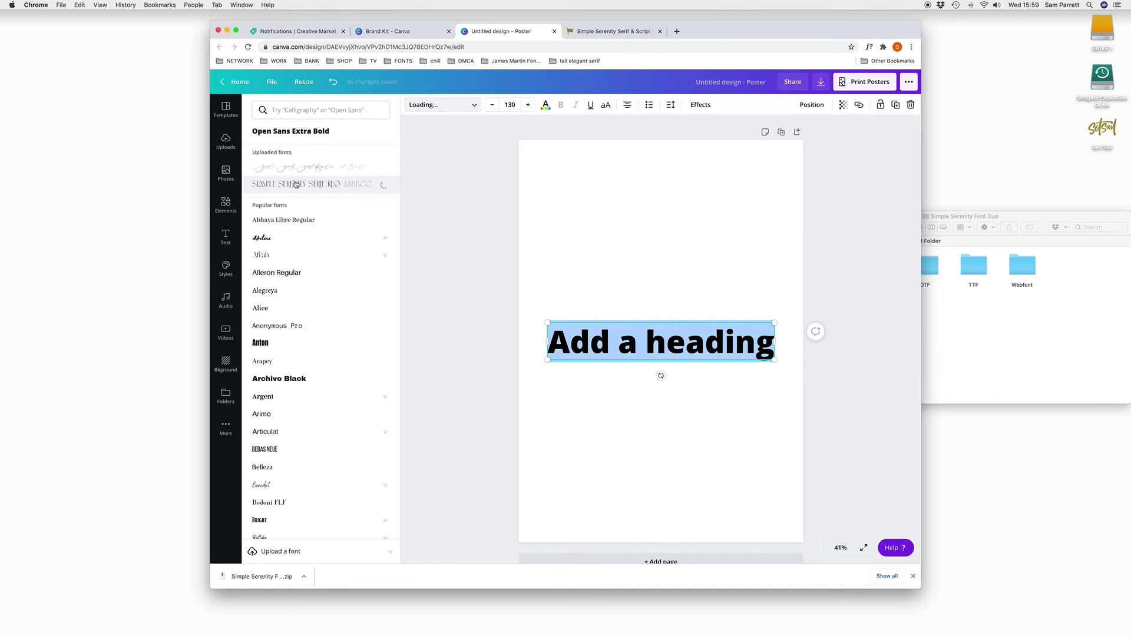
pyautogui.click(549, 341)
pyautogui.moveTo(549, 342); pyautogui.dragTo(808, 352)
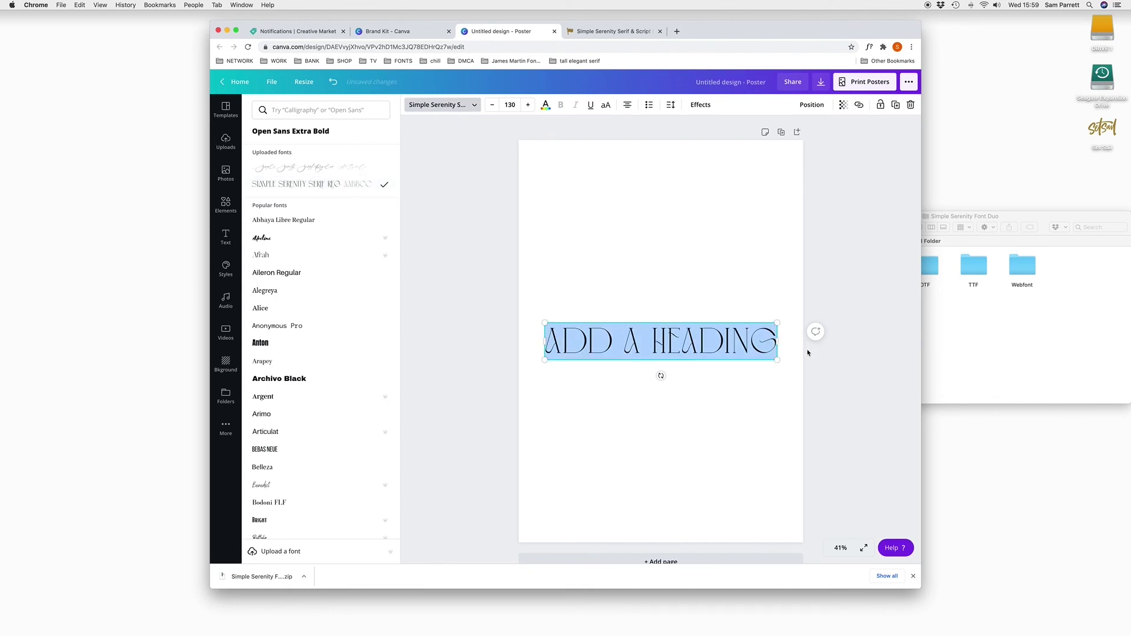
pyautogui.write('HELLO')
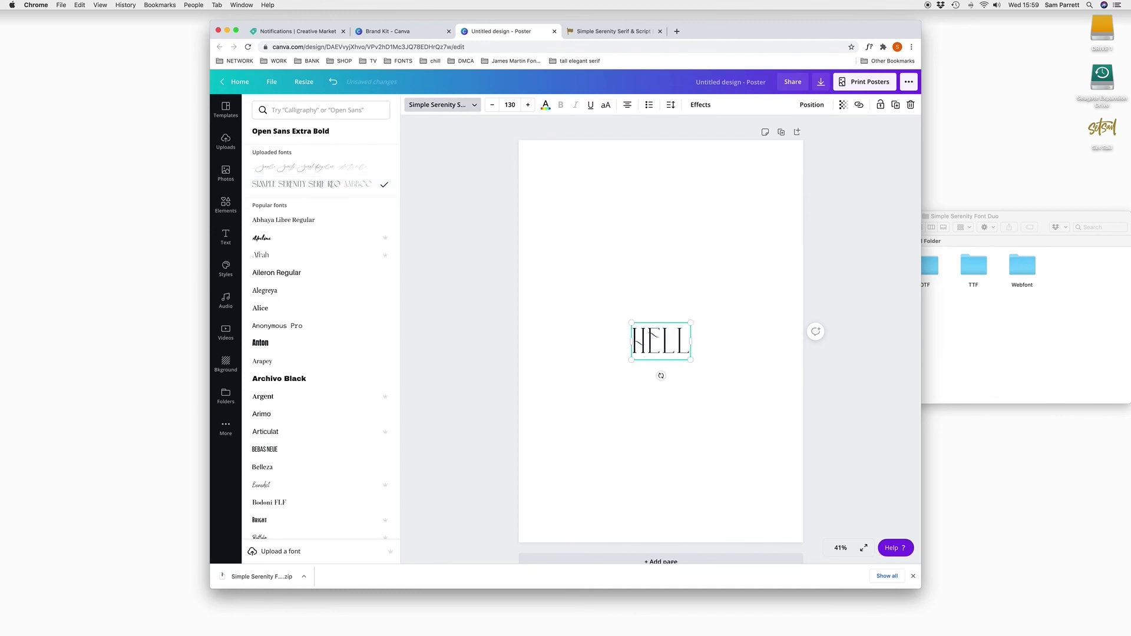